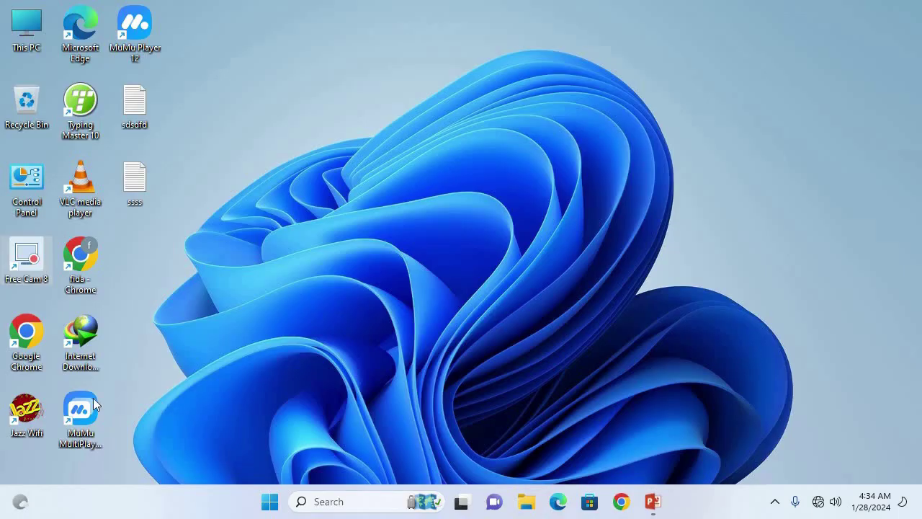
Search the Start menu for 'word' and launch Microsoft Word from the best match.
click(263, 504)
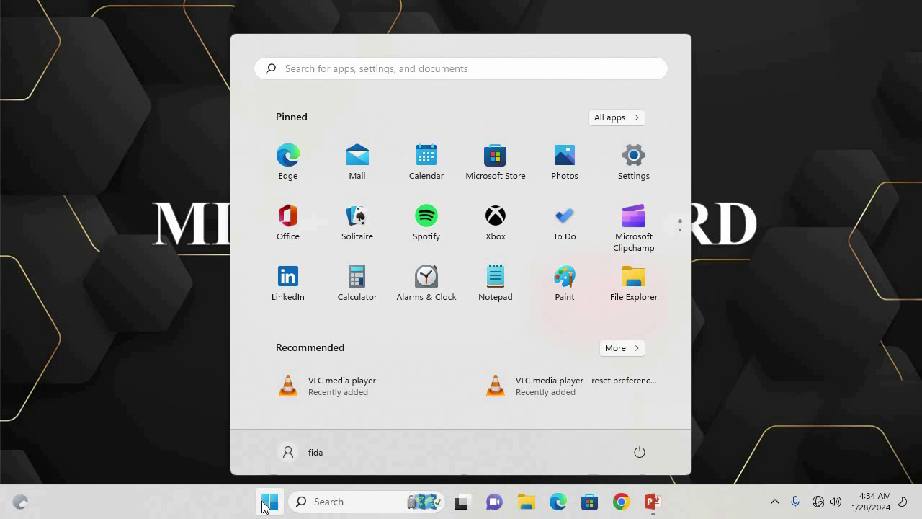
text(ms)
key(BackSpace)
key(BackSpace)
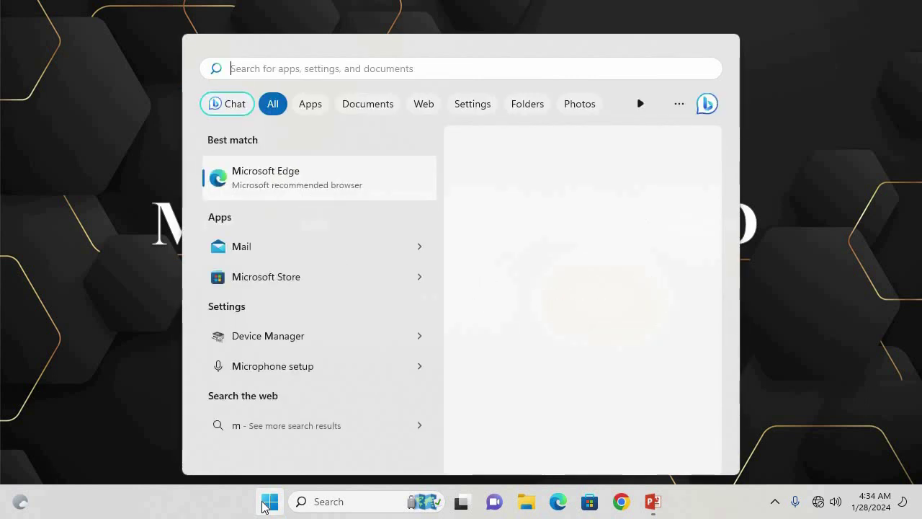
text(word)
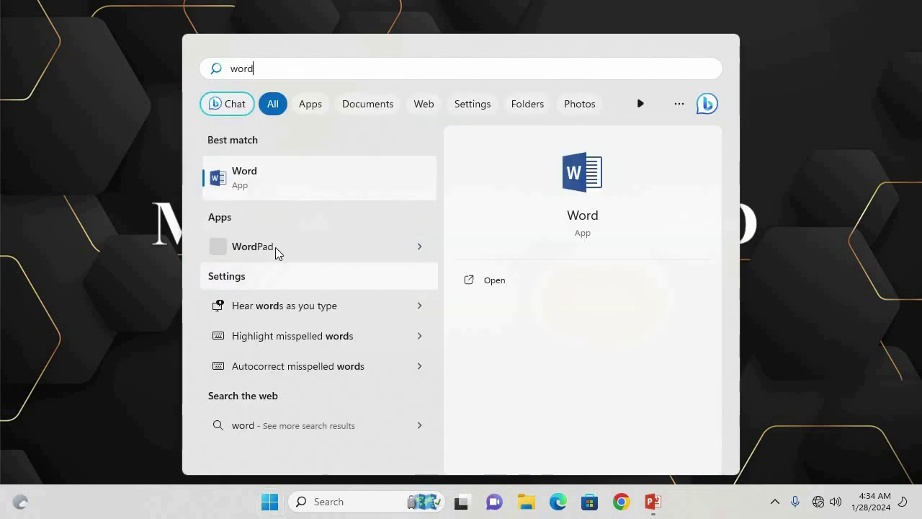
click(304, 184)
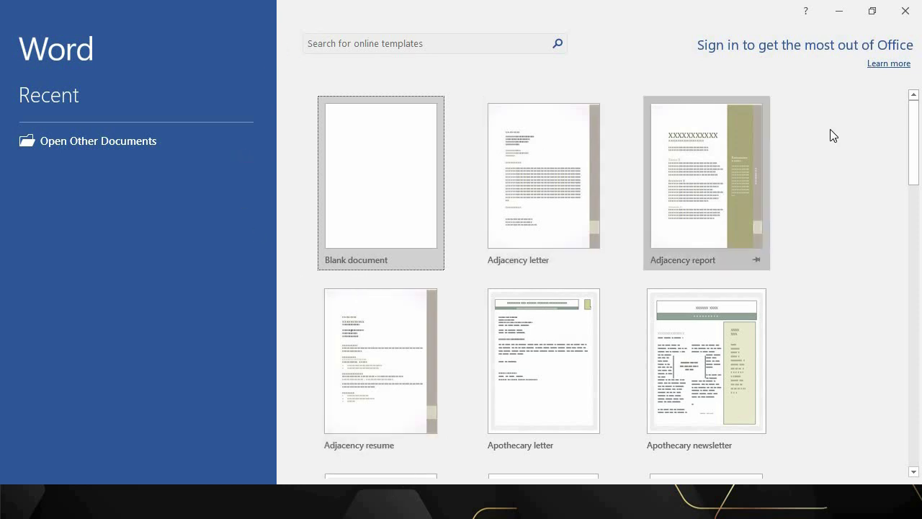
Maximize the Word start screen and create a new blank document.
click(872, 10)
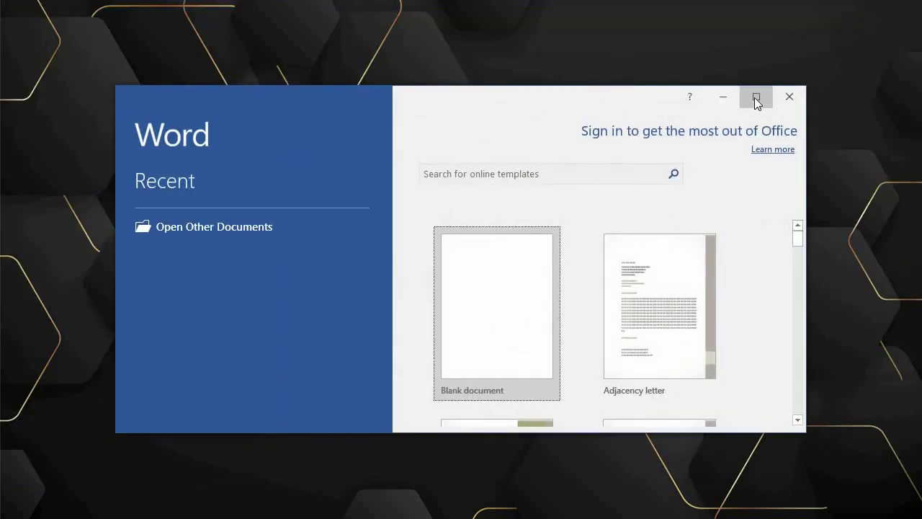
click(754, 95)
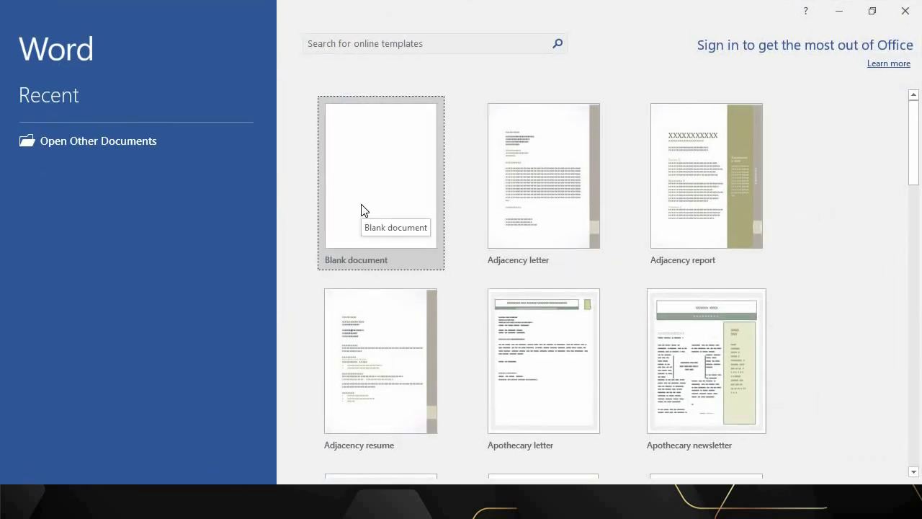
click(362, 209)
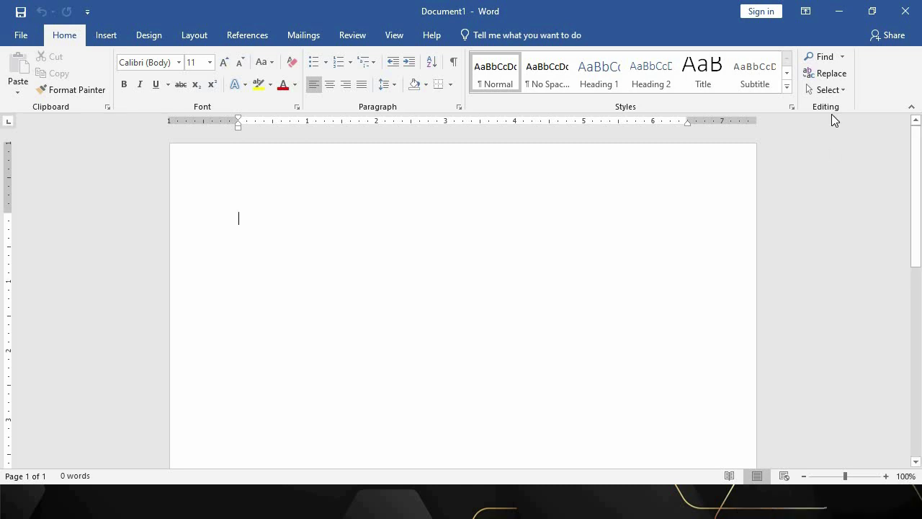
Restore and re-maximize Document1, dismiss the page's right-click menu, and minimize Word.
click(872, 11)
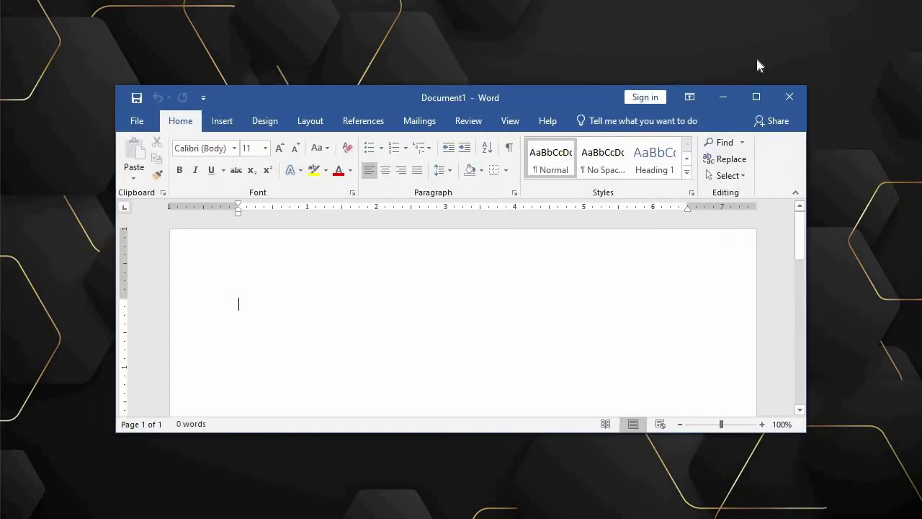
click(756, 98)
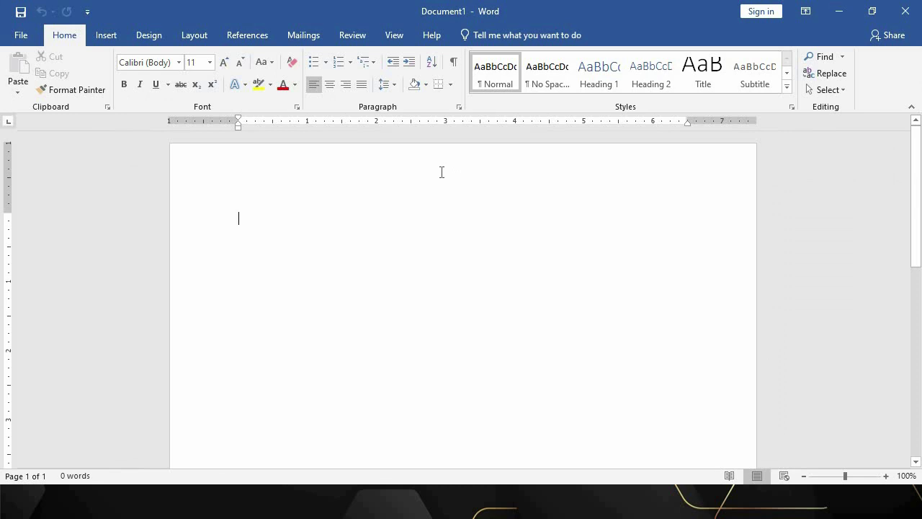
right_click(406, 246)
click(376, 274)
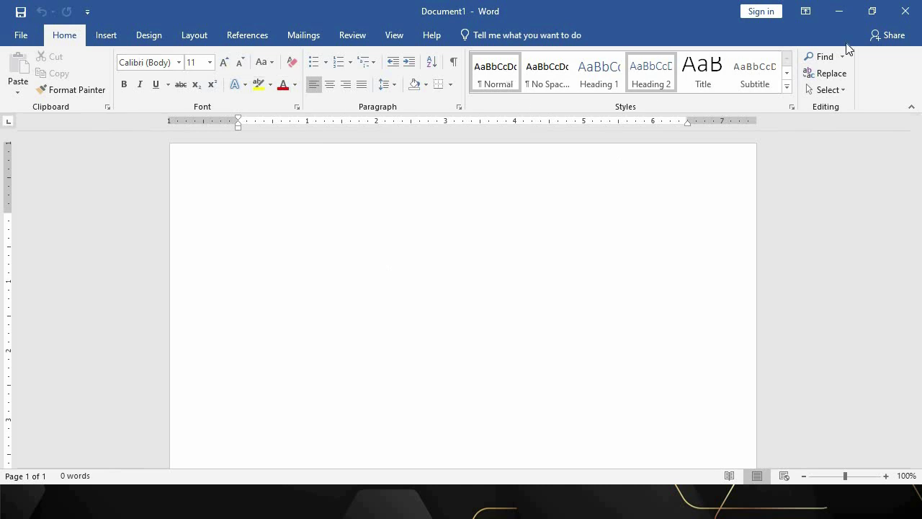
click(839, 11)
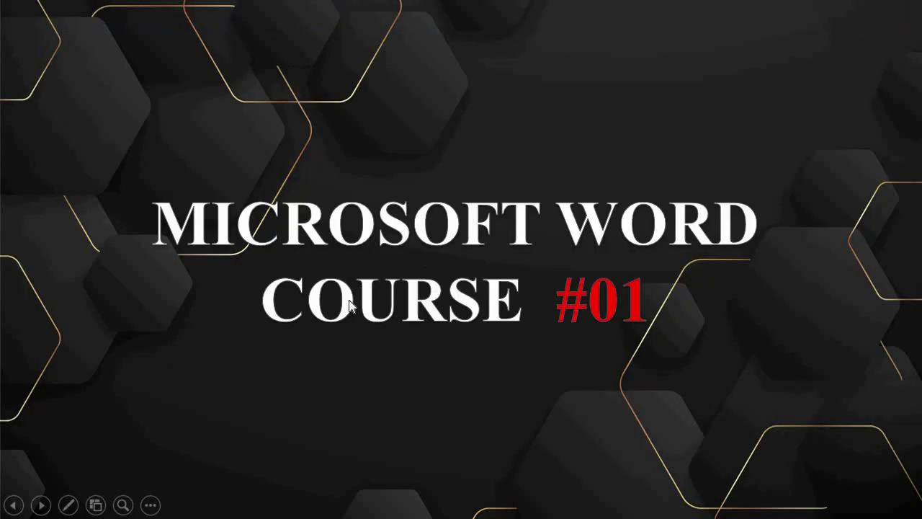
Advance the course slideshow to the RIBBON slide and switch back to Word's Document1.
click(349, 306)
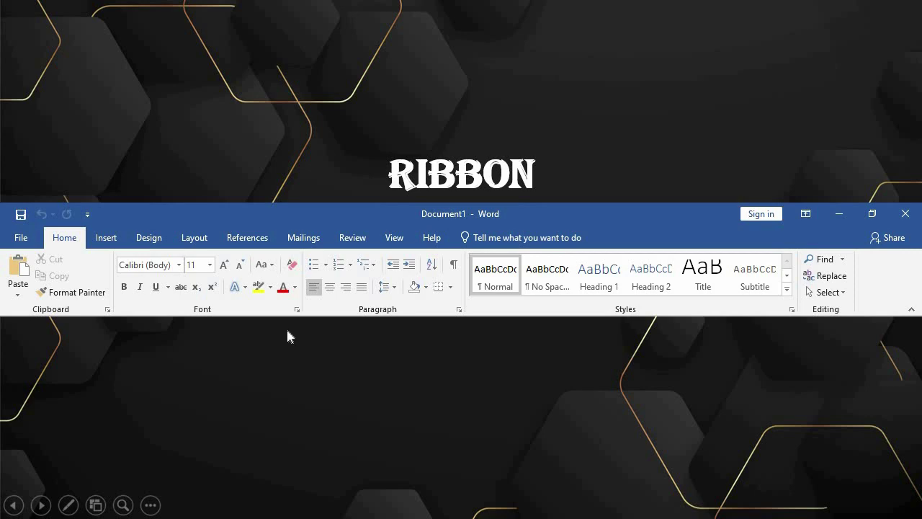
key(alt+Tab)
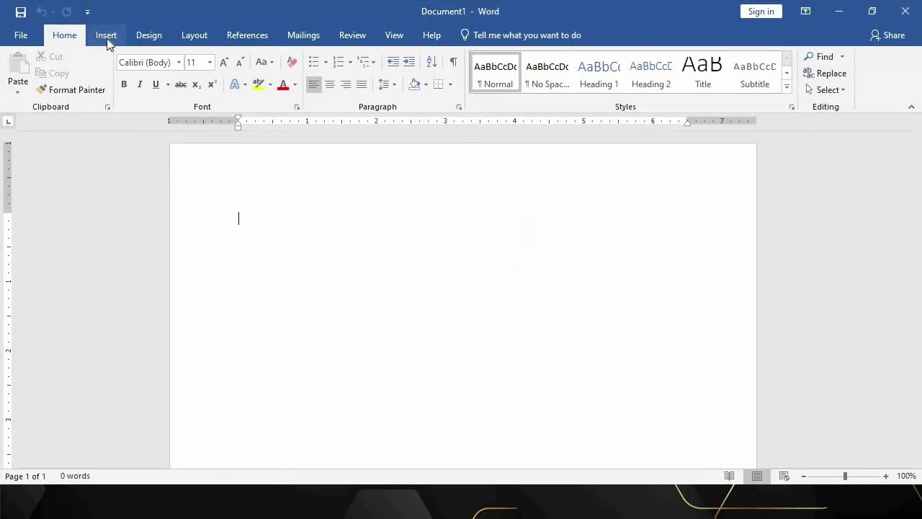
click(109, 38)
click(163, 32)
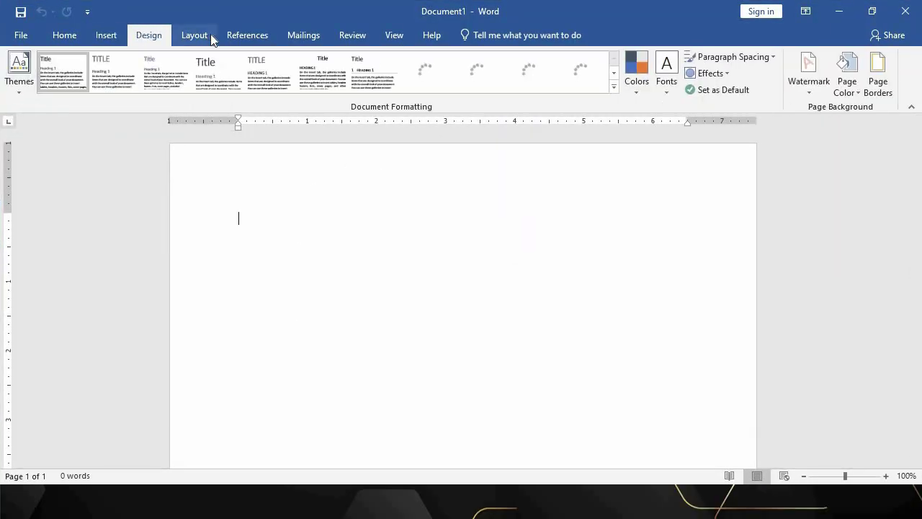
click(209, 36)
click(262, 36)
click(317, 36)
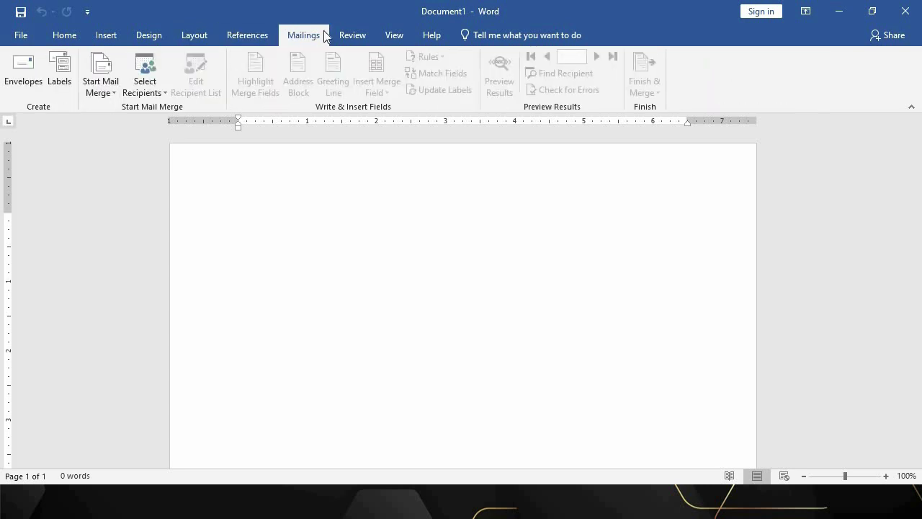
click(353, 33)
click(400, 33)
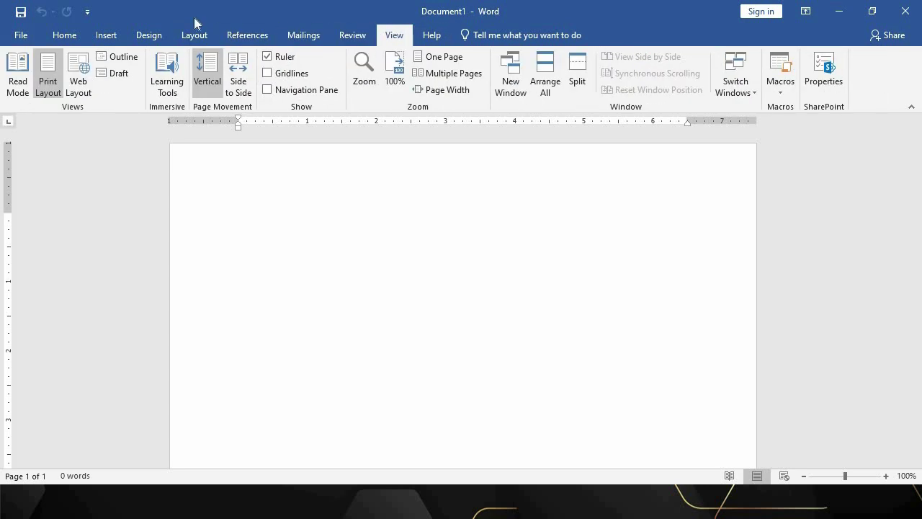
click(67, 38)
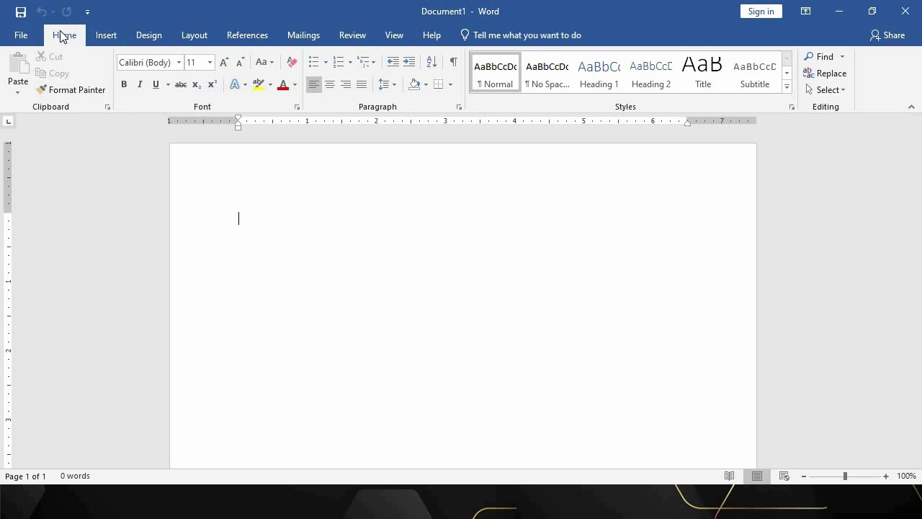
Browse the Font dialog, leaving Calibri (Body) 11 unchanged, then show the Insert tab commands.
click(298, 107)
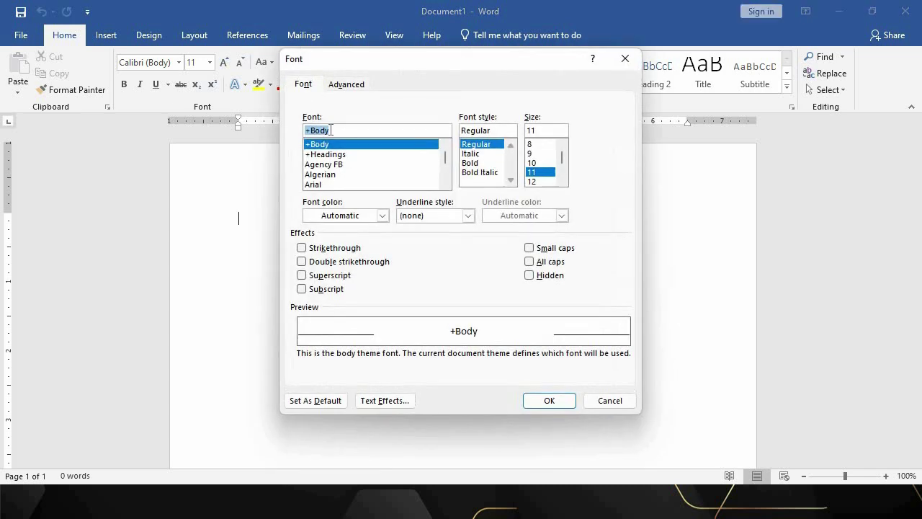
scroll(434, 291, down, 3)
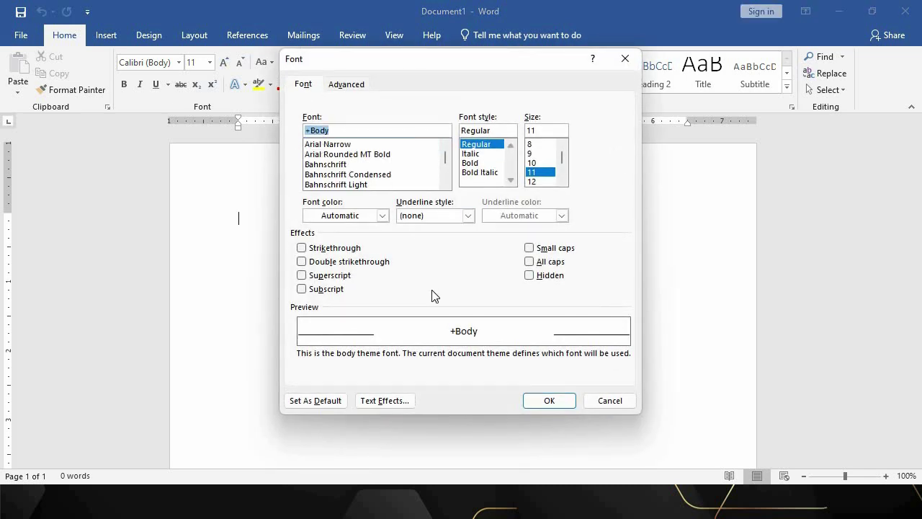
click(549, 400)
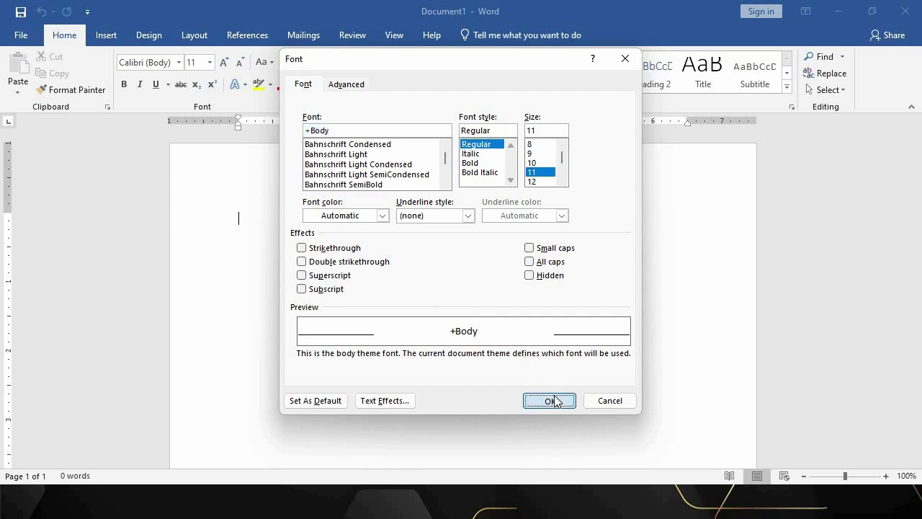
click(106, 35)
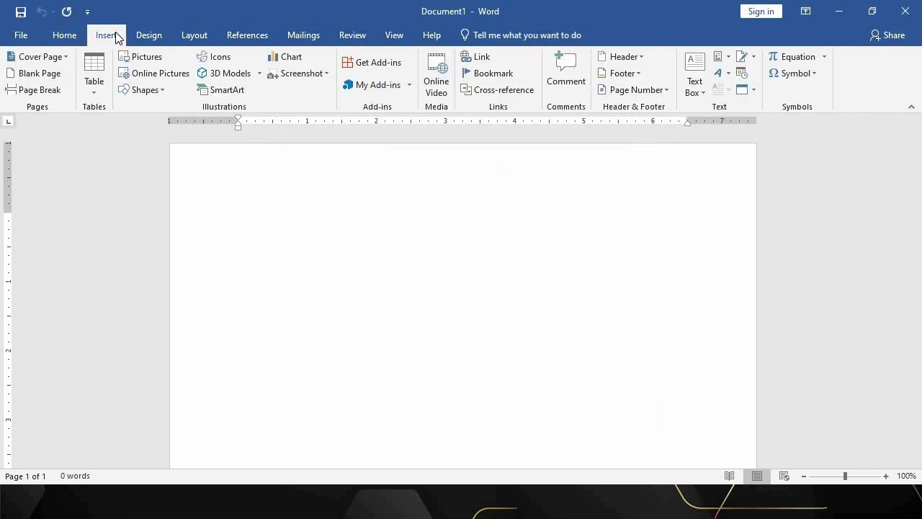
Browse the Design tab's Document Formatting style sets gallery and close it without applying one.
click(154, 36)
click(186, 36)
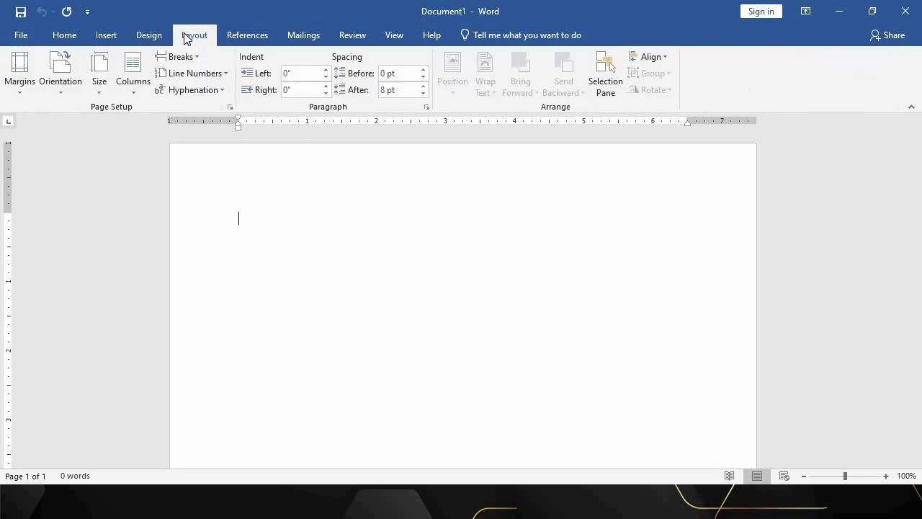
click(150, 35)
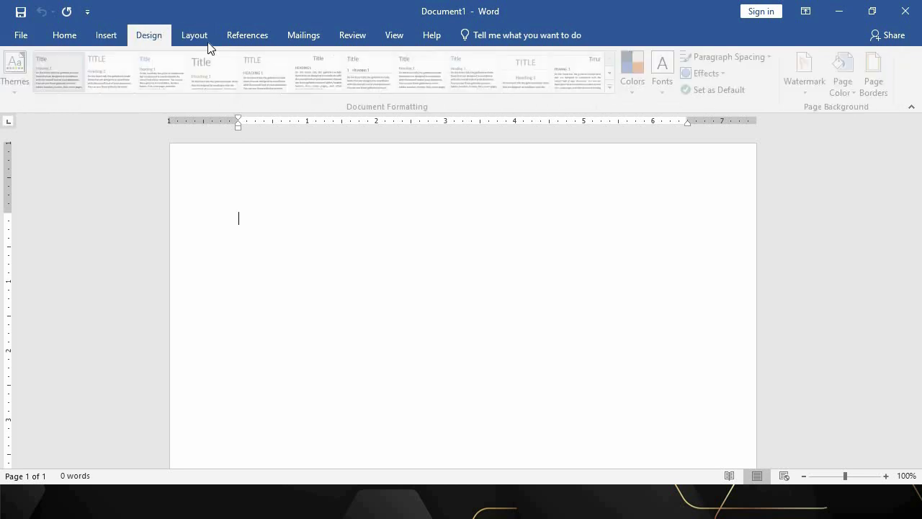
click(614, 86)
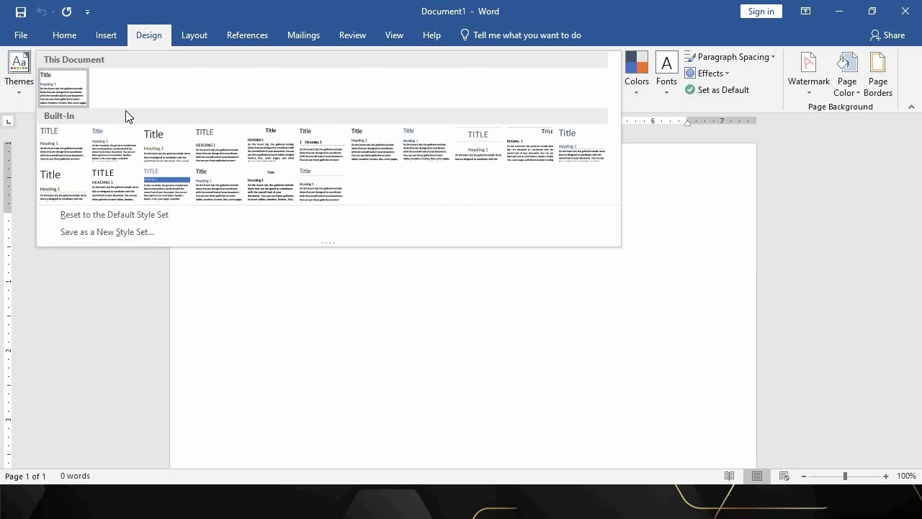
click(131, 300)
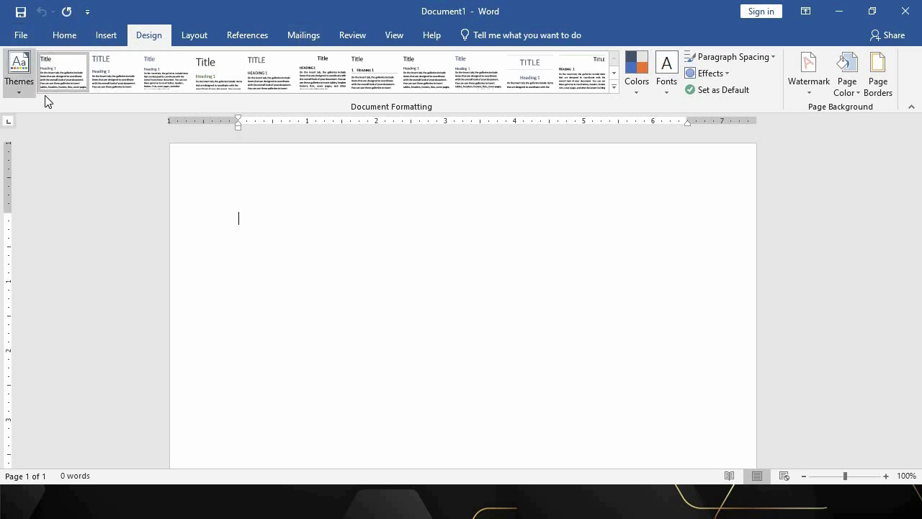
Set the ribbon to Auto-hide Ribbon so the page fills the window.
click(810, 16)
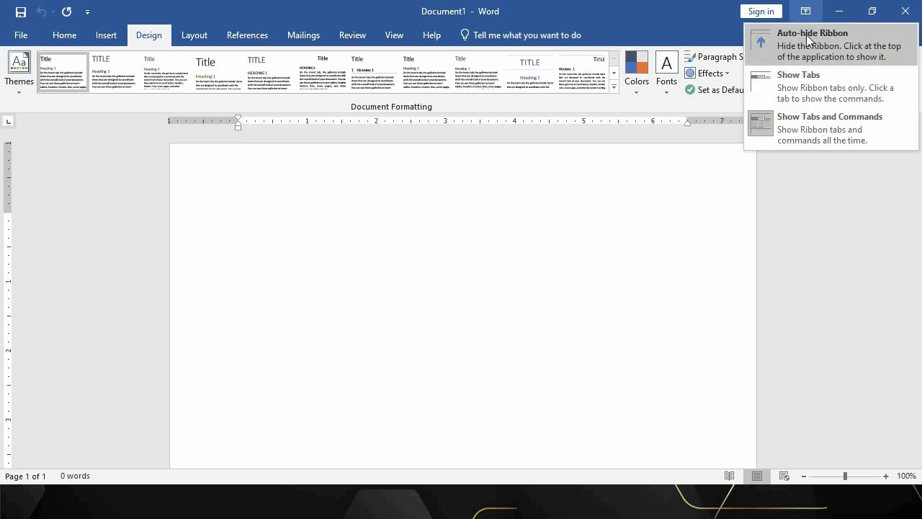
click(806, 35)
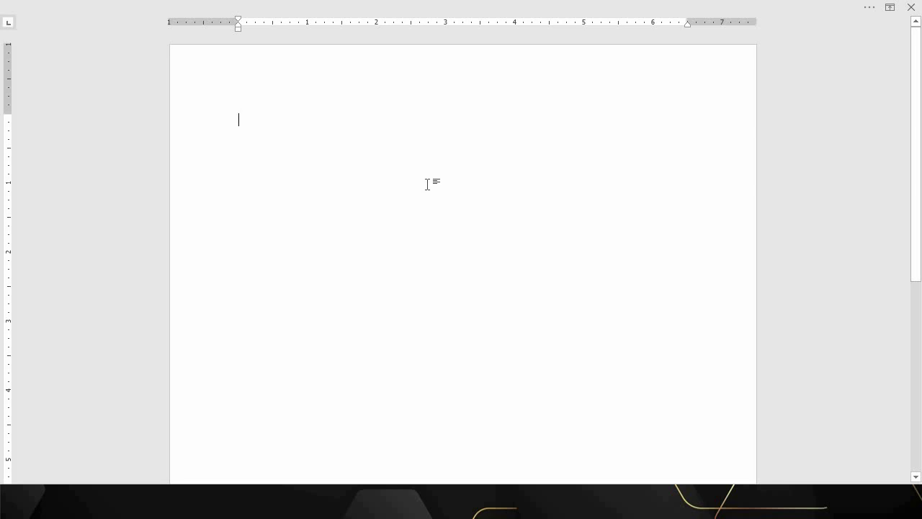
mouse_move(572, 6)
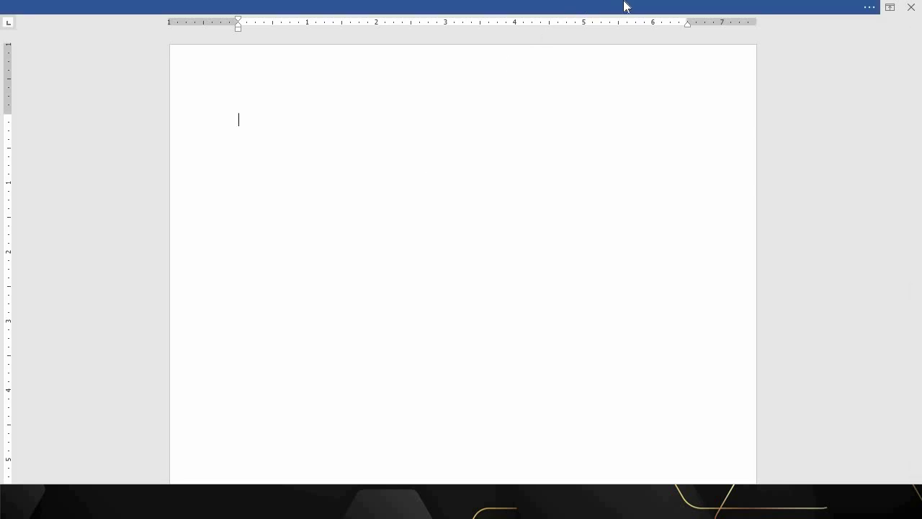
Switch the ribbon to Show Tabs only, briefly dropping down the Insert commands.
click(888, 9)
click(821, 65)
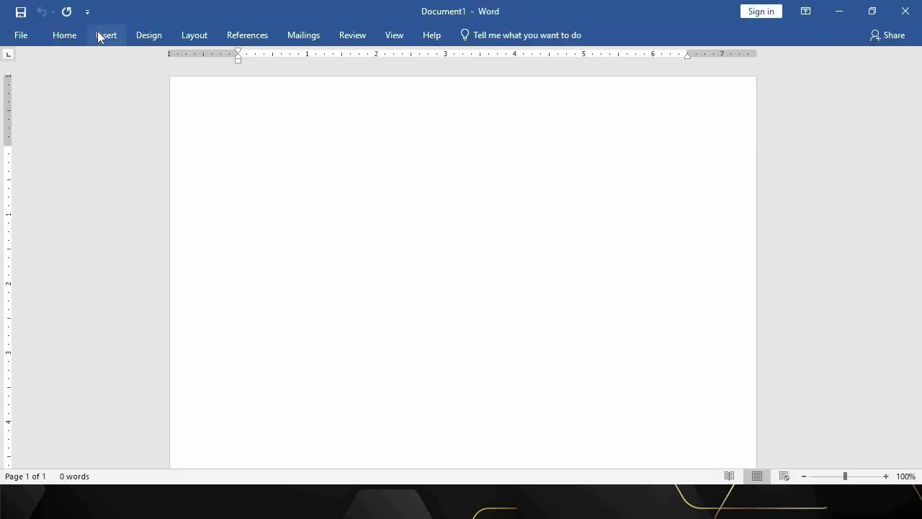
click(105, 35)
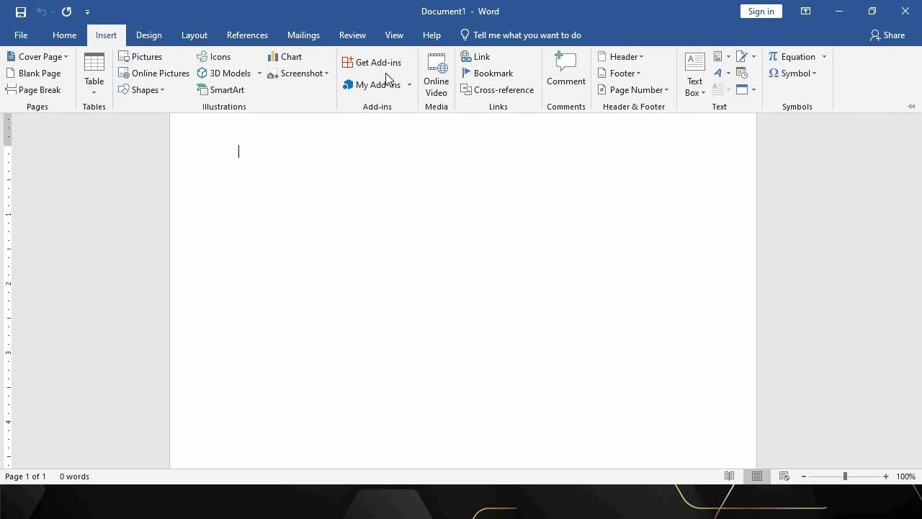
click(268, 155)
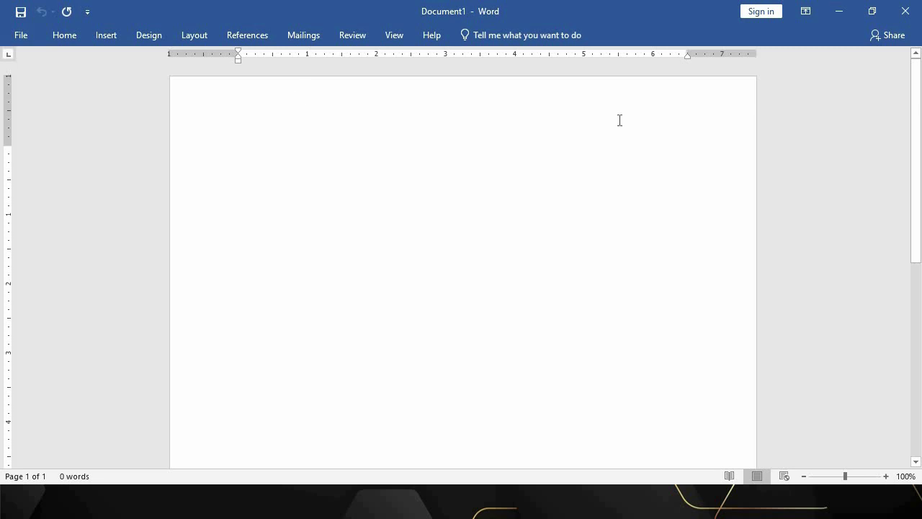
Restore Show Tabs and Commands so the full ribbon stays visible, then show the View tab.
click(807, 11)
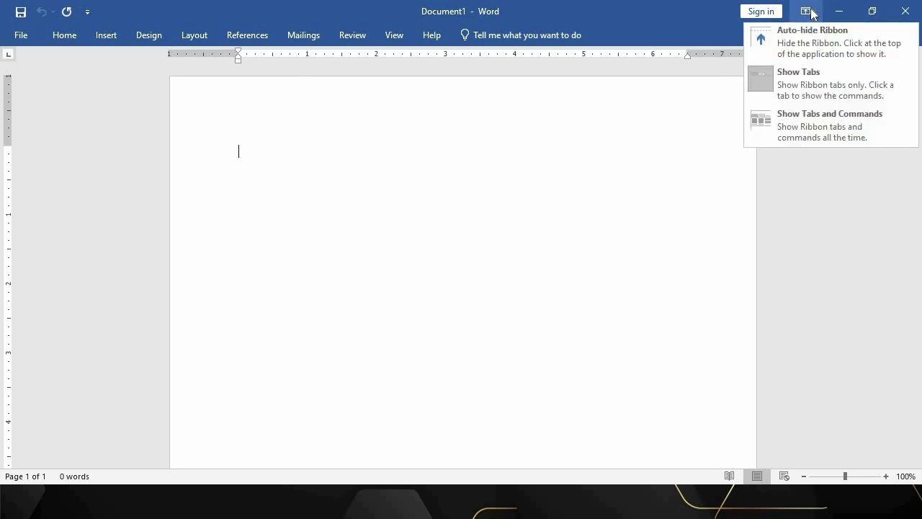
click(816, 126)
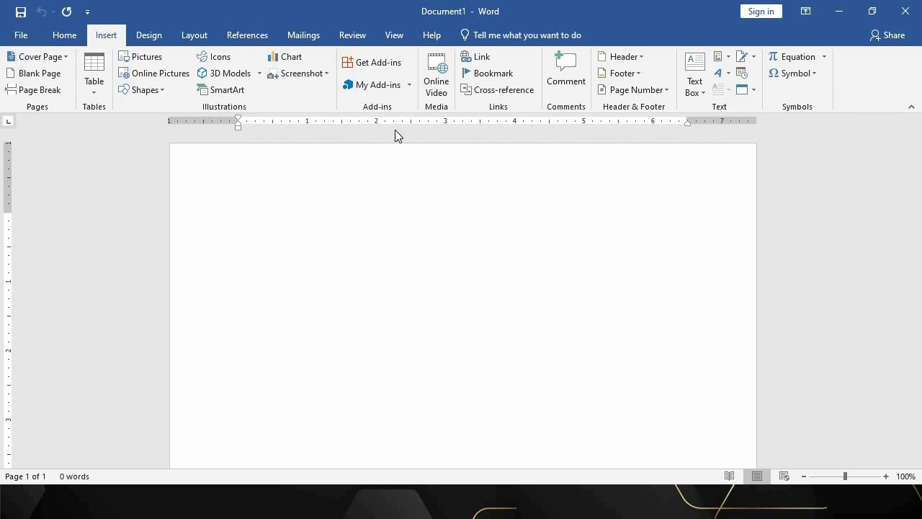
click(405, 37)
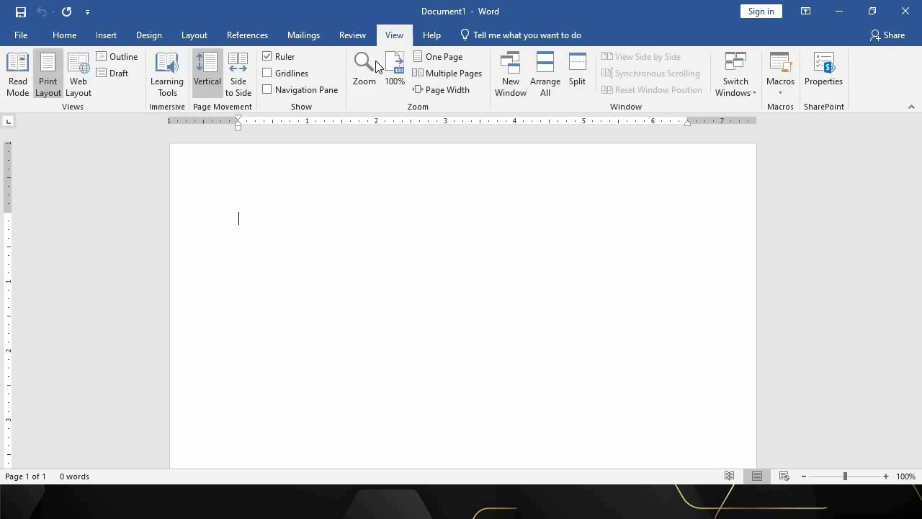
Toggle the Ruler off and on, turn on Gridlines, open and close the Navigation Pane, and return to Home.
click(266, 56)
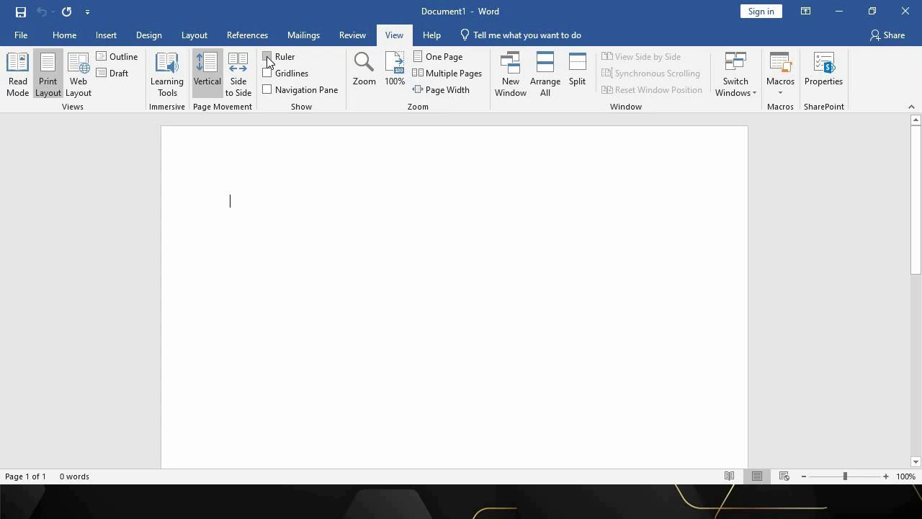
click(268, 56)
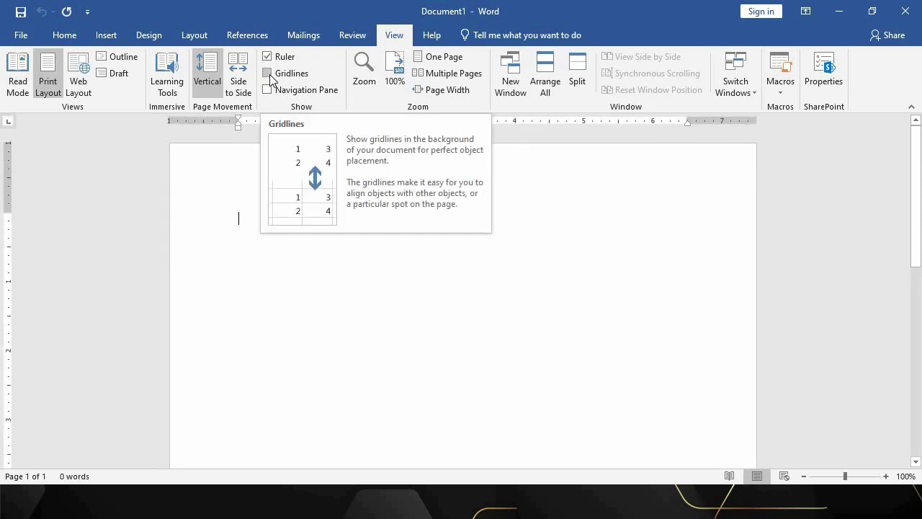
click(270, 74)
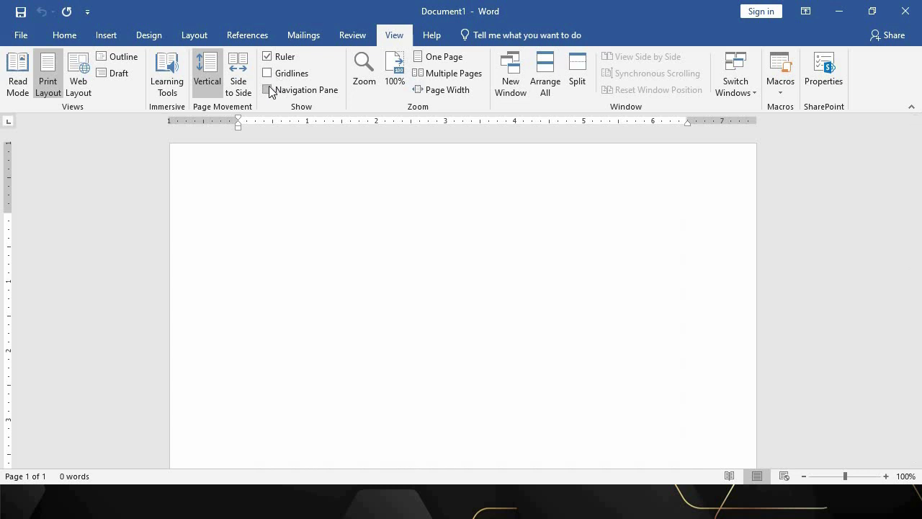
click(268, 90)
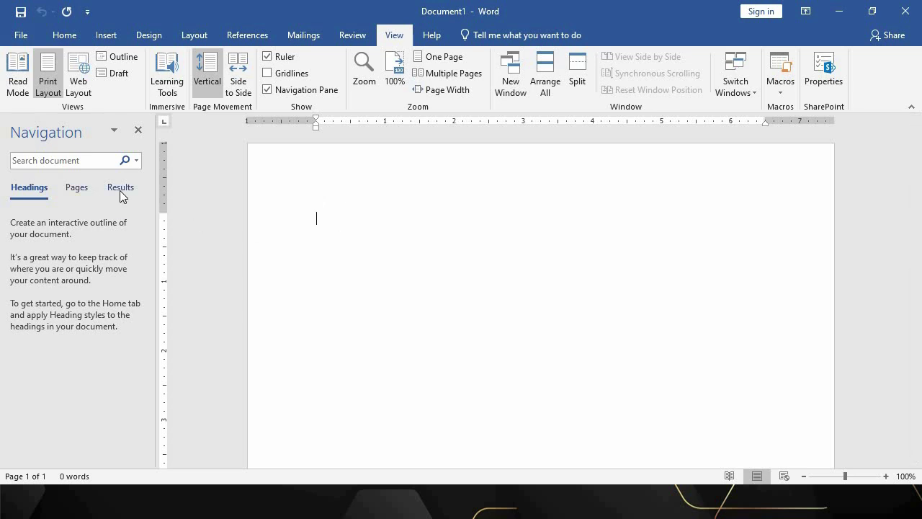
click(267, 89)
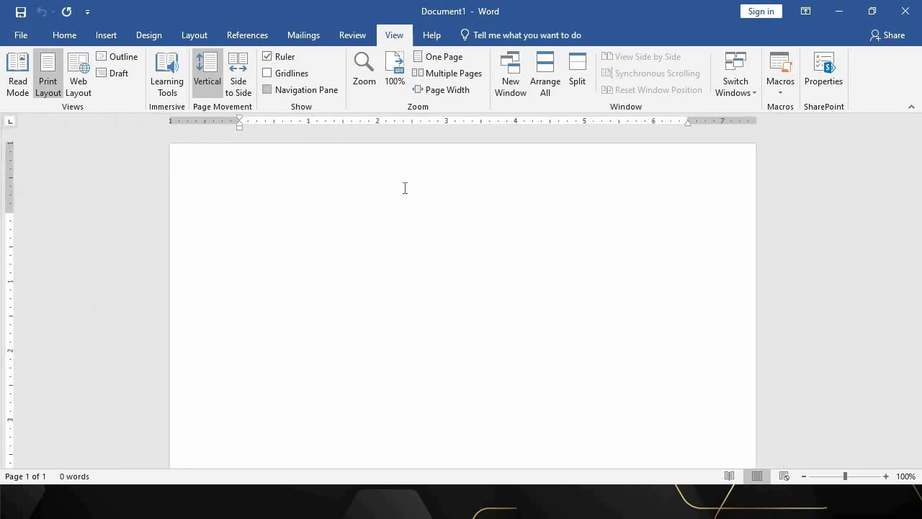
click(63, 35)
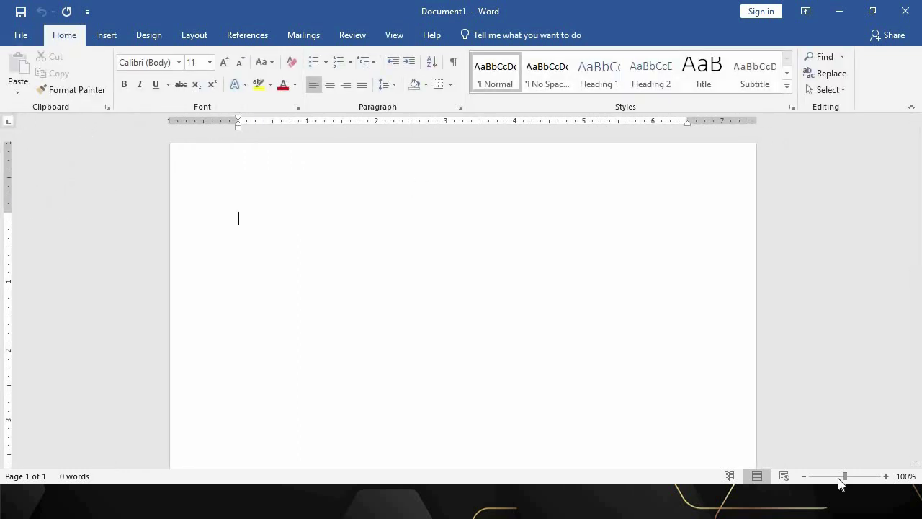
Open sdsdfd in Notepad, copy all its text, and paste it into Word's Document1 (1306 words).
click(839, 10)
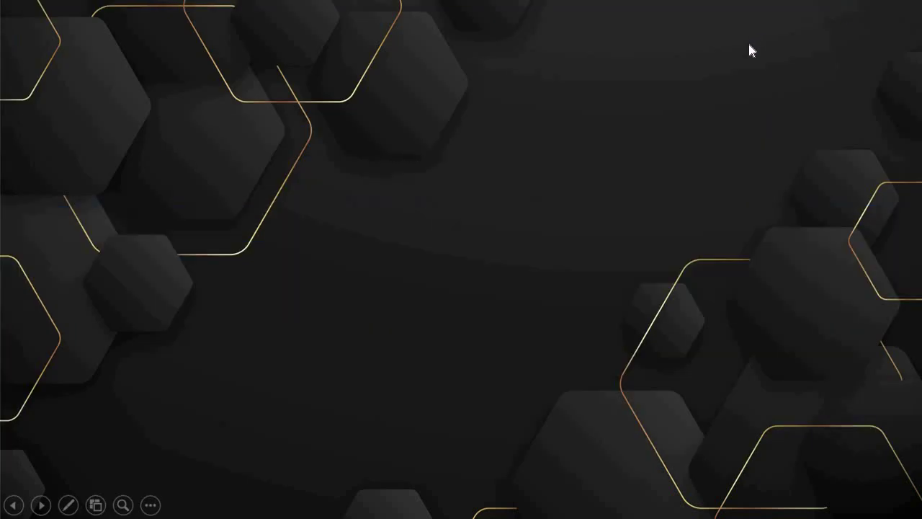
key(super+d)
double_click(143, 97)
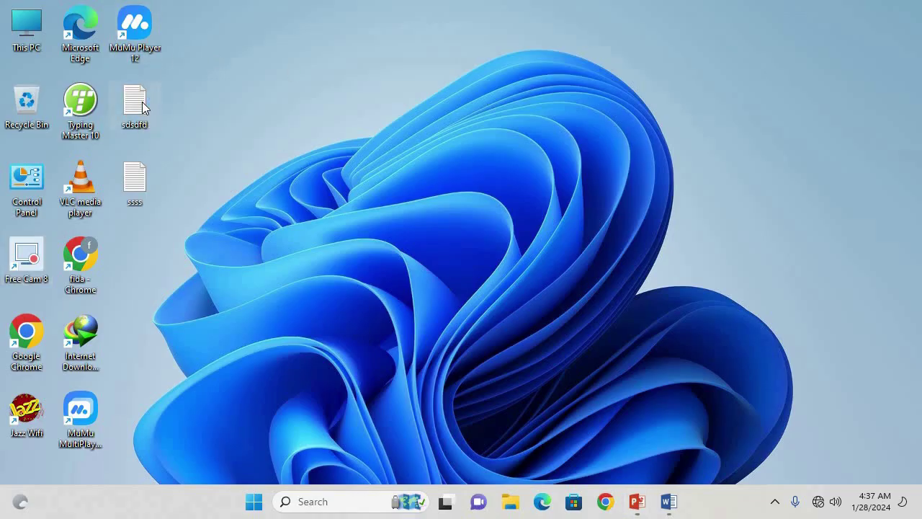
key(ctrl+a)
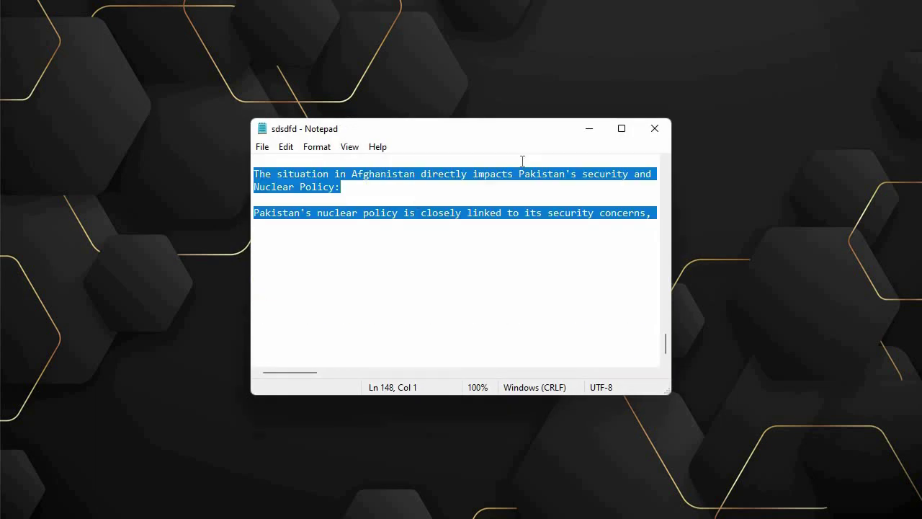
click(589, 128)
key(alt+Tab)
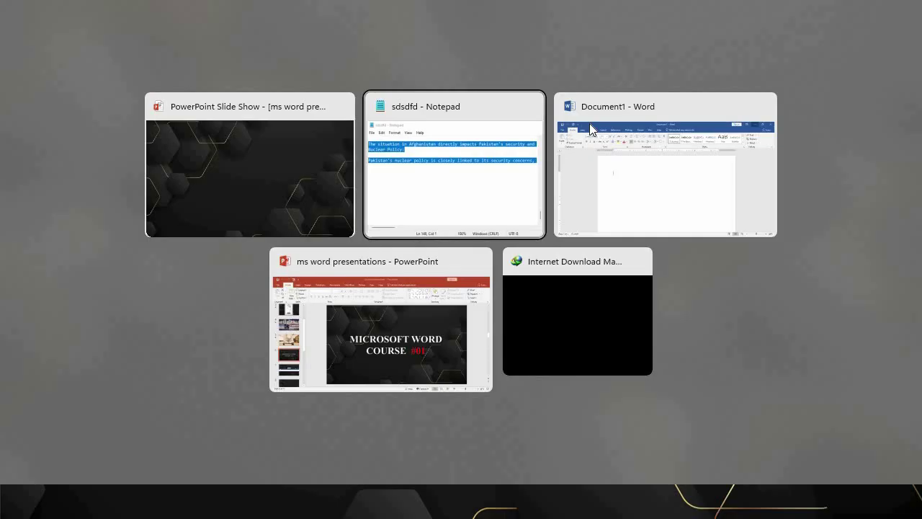
click(589, 123)
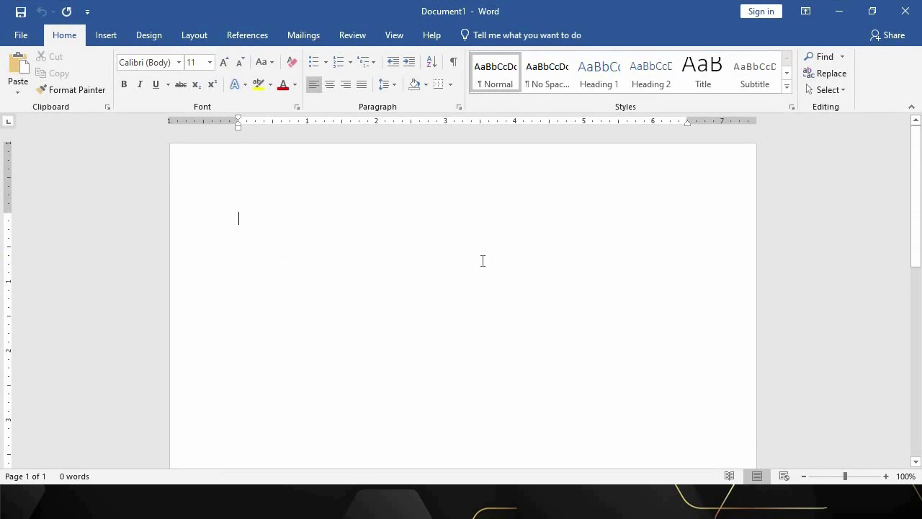
key(ctrl+v)
View the pasted document in two-column Read Mode, then return to Print Layout.
scroll(525, 298, up, 10)
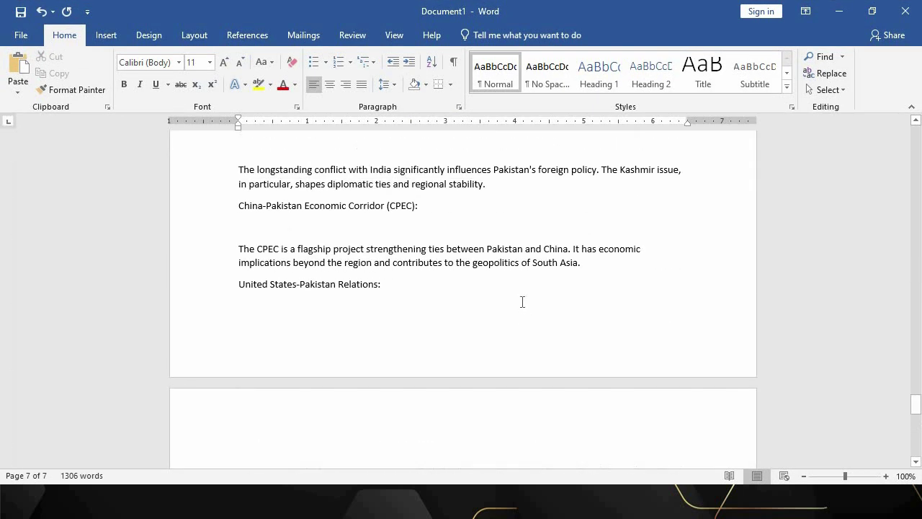
scroll(522, 301, up, 5)
scroll(583, 343, up, 3)
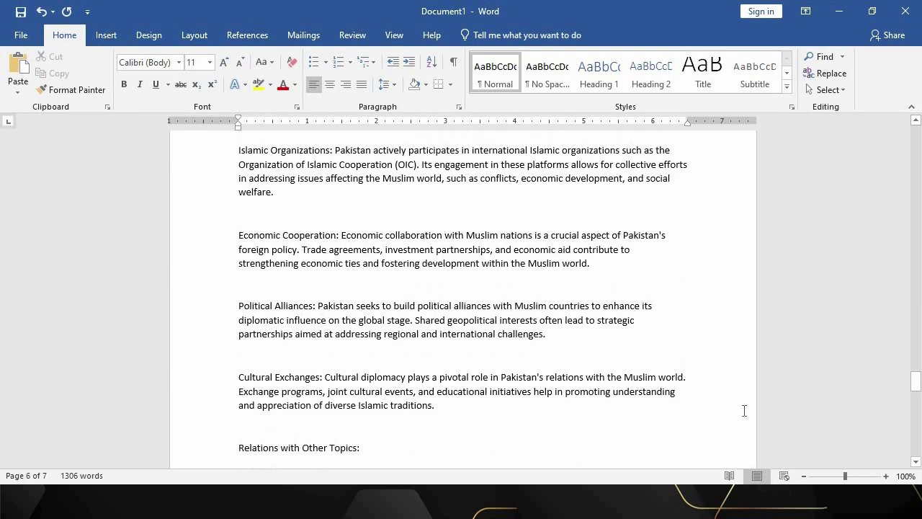
click(737, 474)
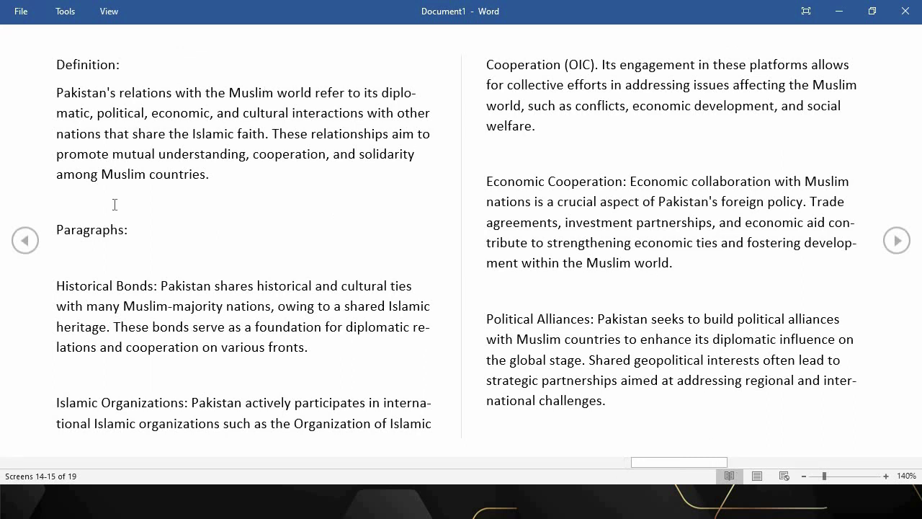
scroll(288, 188, down, 4)
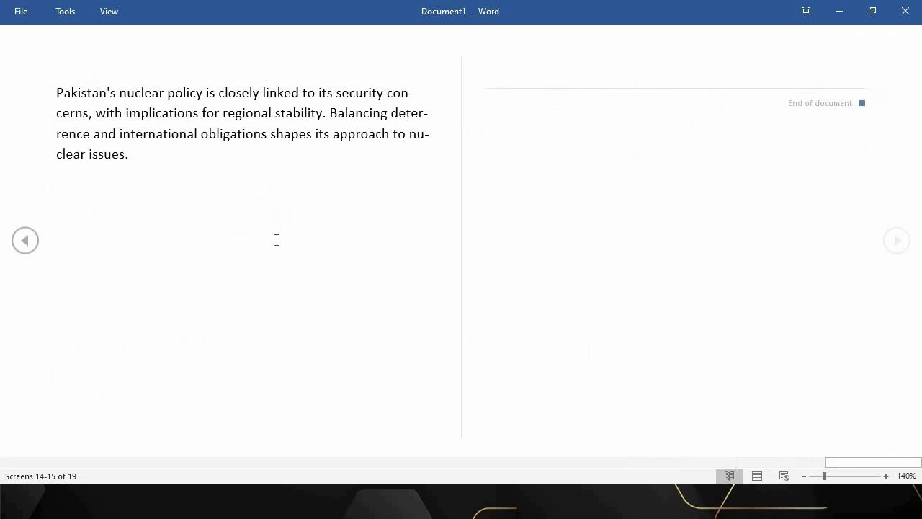
scroll(276, 241, up, 5)
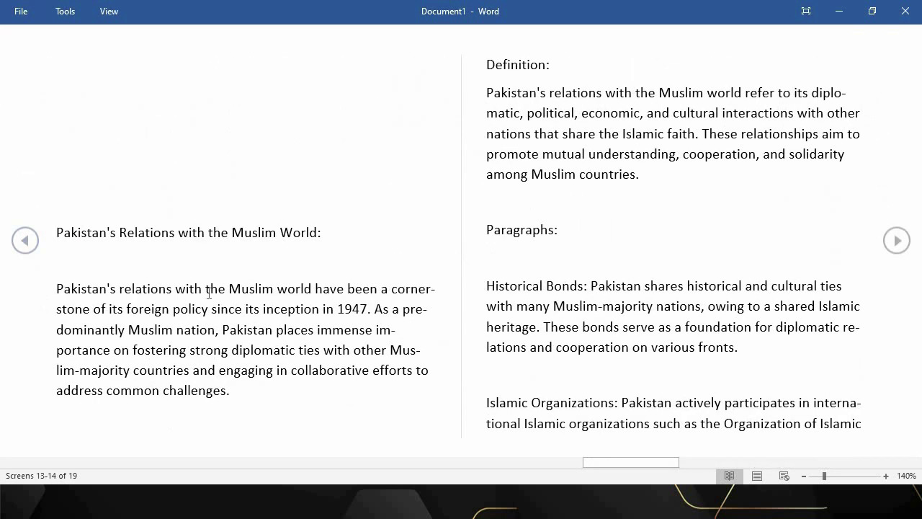
click(757, 477)
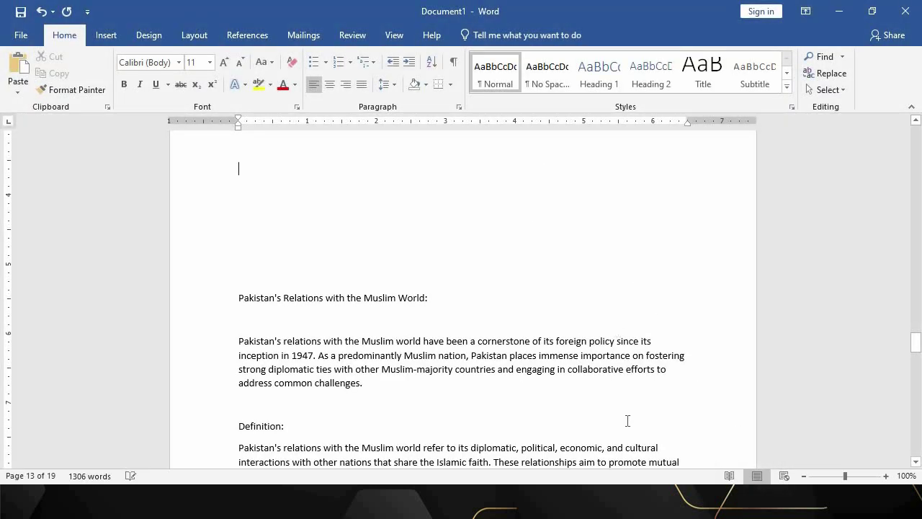
Preview the document in Web Layout and switch back to Print Layout.
click(784, 475)
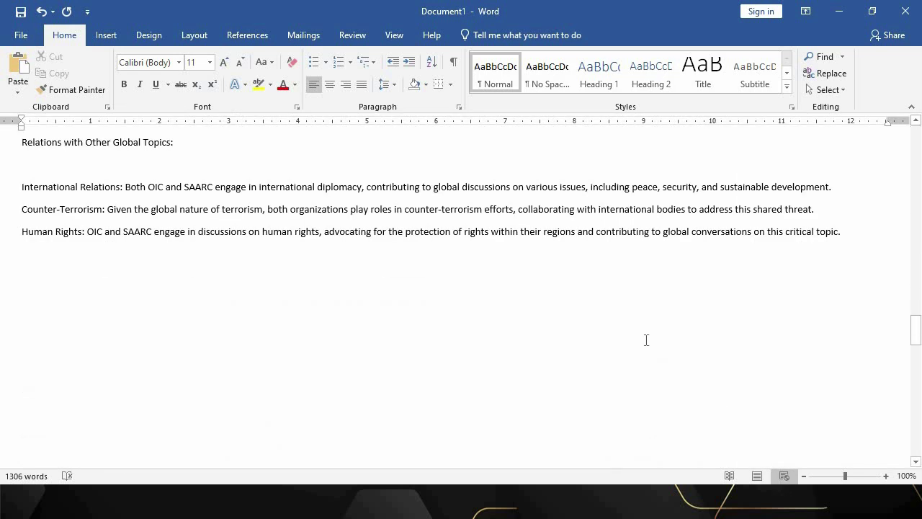
scroll(530, 263, up, 5)
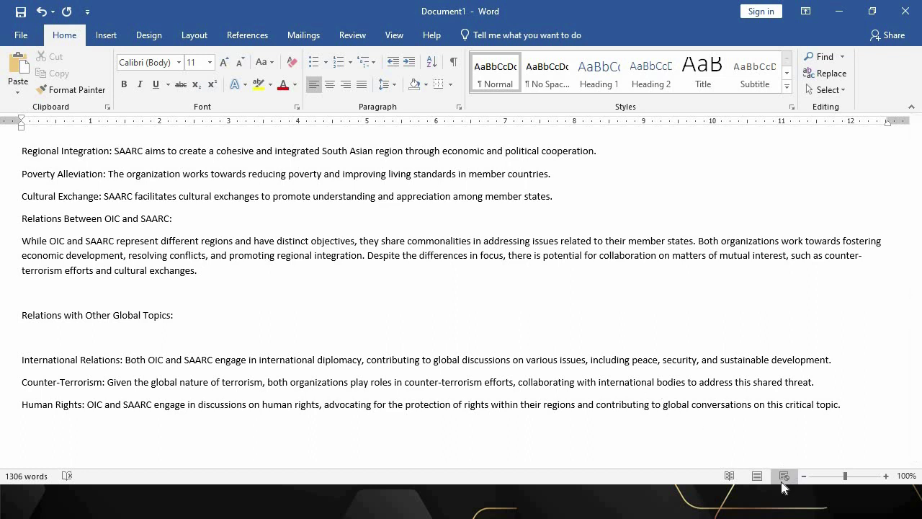
click(757, 476)
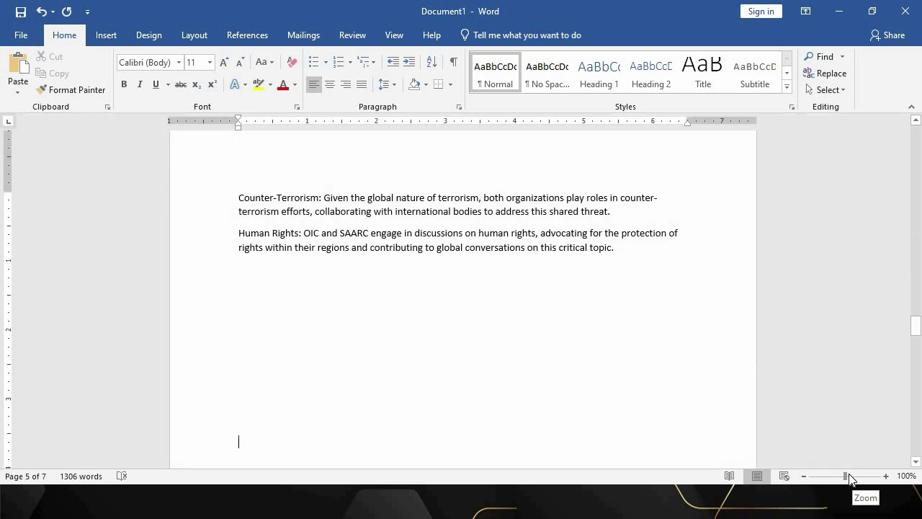
Try zoom levels from 39% to 299% using the zoom slider and Ctrl+scroll.
drag(850, 479, 858, 476)
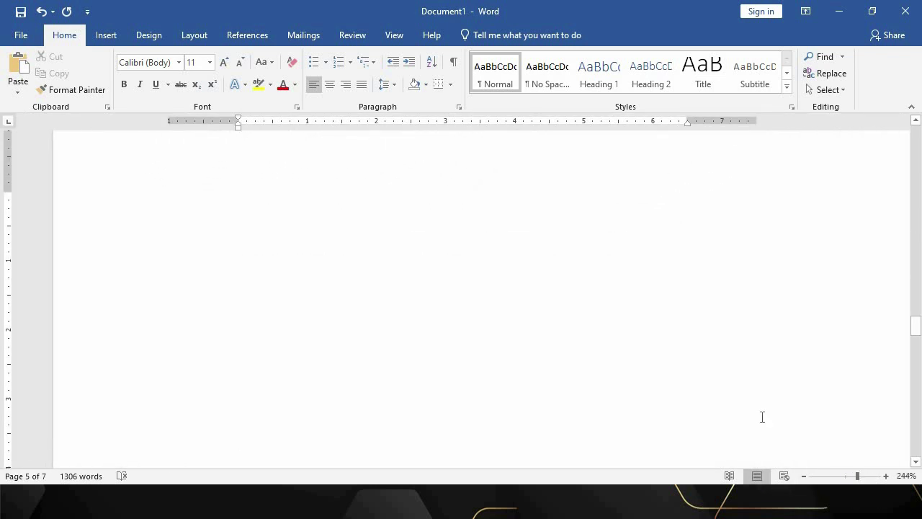
scroll(630, 342, up, 5)
scroll(655, 385, down, 4)
scroll(654, 384, down, 3)
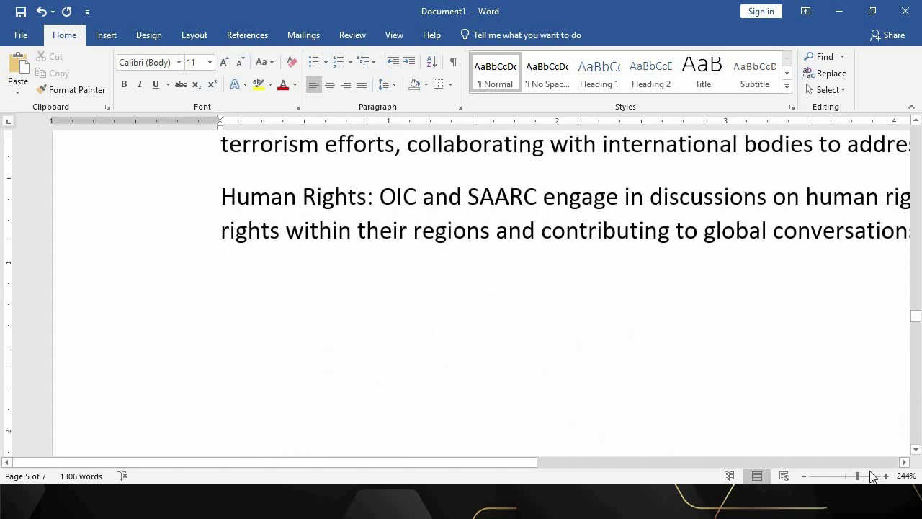
drag(858, 476, 841, 476)
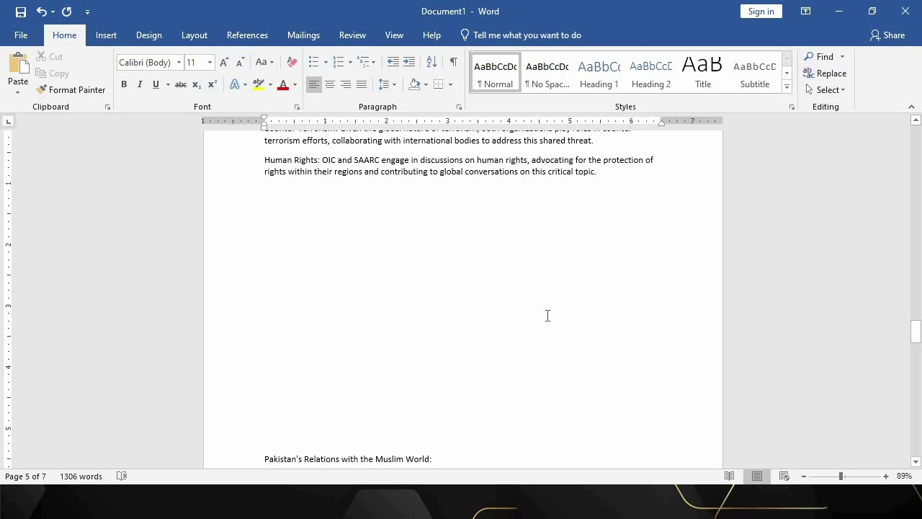
ctrl+scroll(547, 315, up, 1)
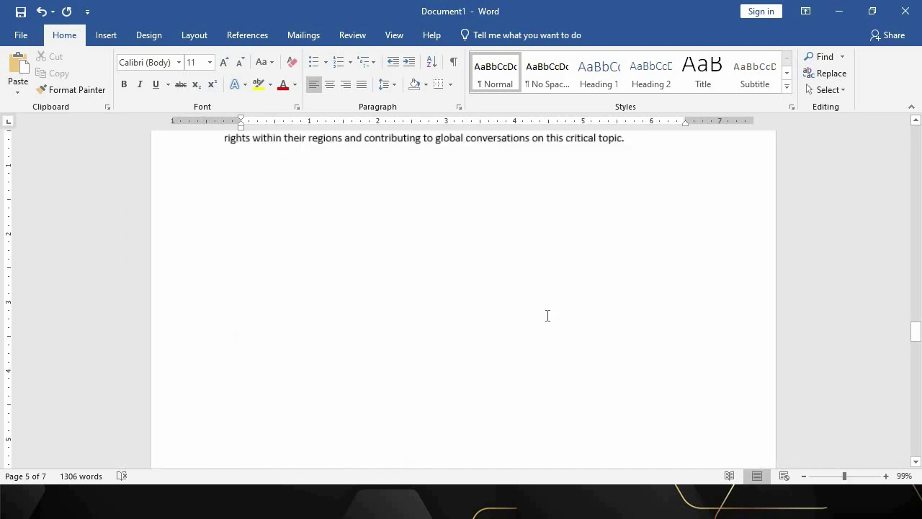
ctrl+scroll(547, 315, down, 1)
scroll(544, 309, up, 5)
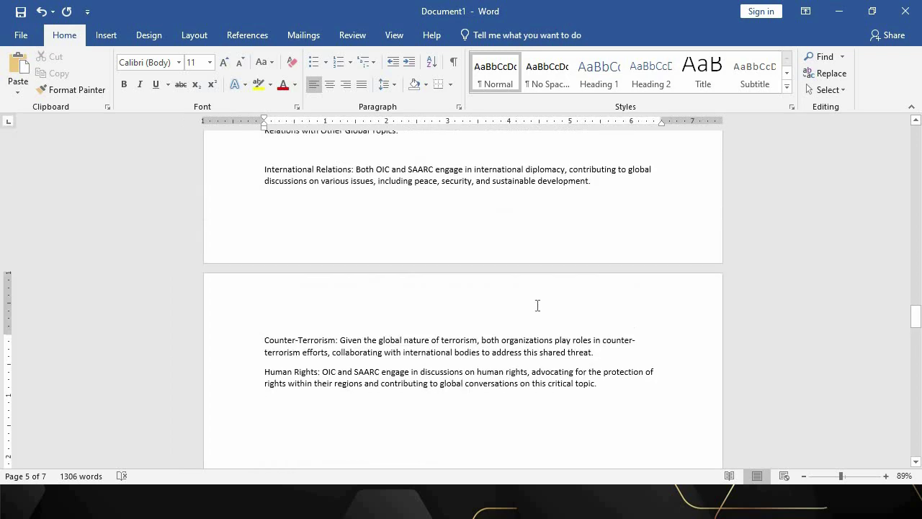
scroll(537, 305, up, 3)
ctrl+scroll(537, 306, up, 2)
ctrl+scroll(536, 305, up, 7)
ctrl+scroll(536, 305, up, 2)
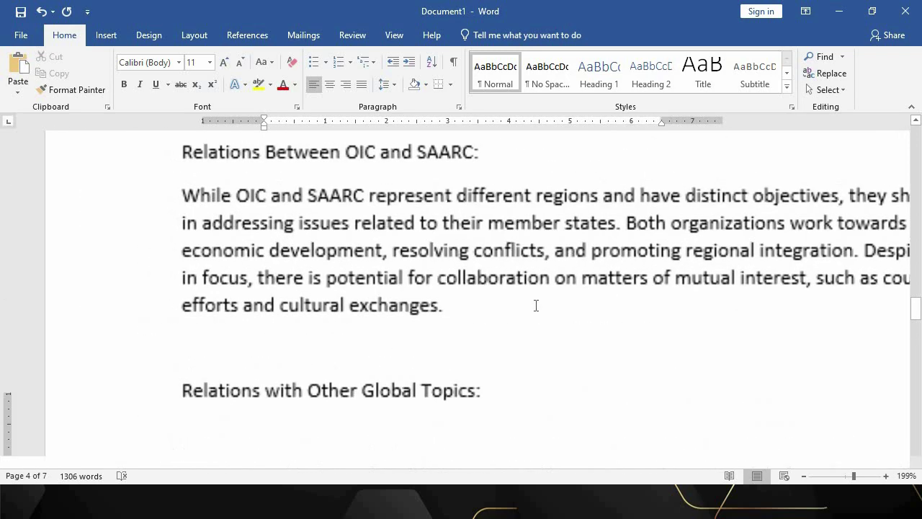
ctrl+scroll(536, 306, down, 1)
ctrl+scroll(536, 306, down, 3)
ctrl+scroll(533, 304, up, 8)
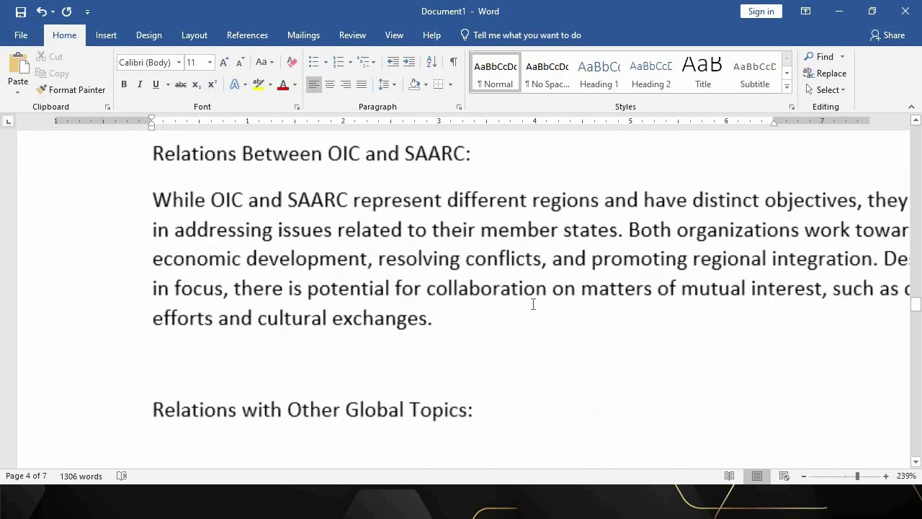
ctrl+scroll(533, 304, up, 4)
ctrl+scroll(531, 297, up, 2)
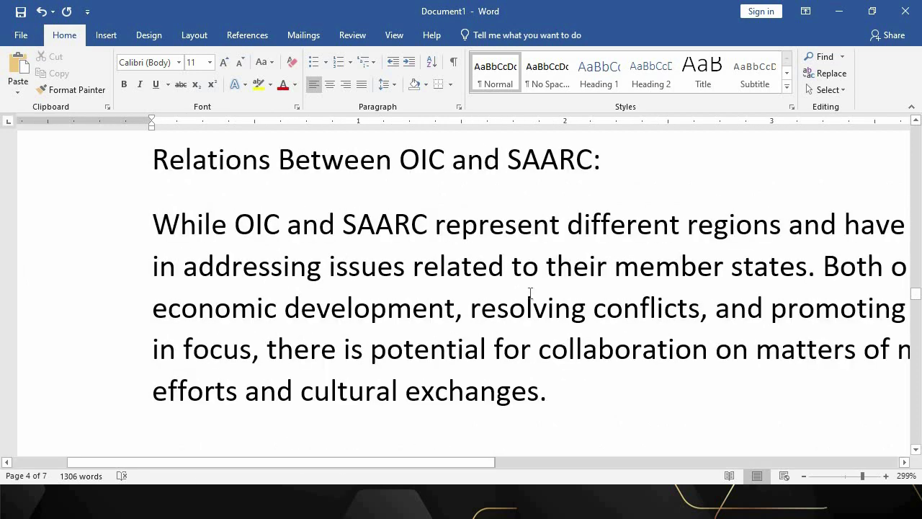
Settle the zoom at 109% and restore Word from full screen to a smaller window.
ctrl+scroll(530, 292, down, 10)
ctrl+scroll(529, 294, down, 3)
ctrl+scroll(521, 290, down, 4)
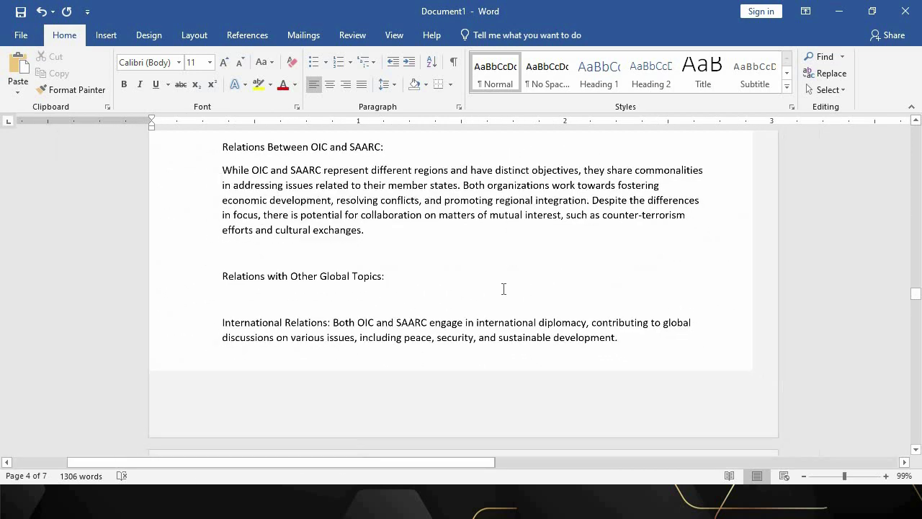
ctrl+scroll(502, 288, down, 9)
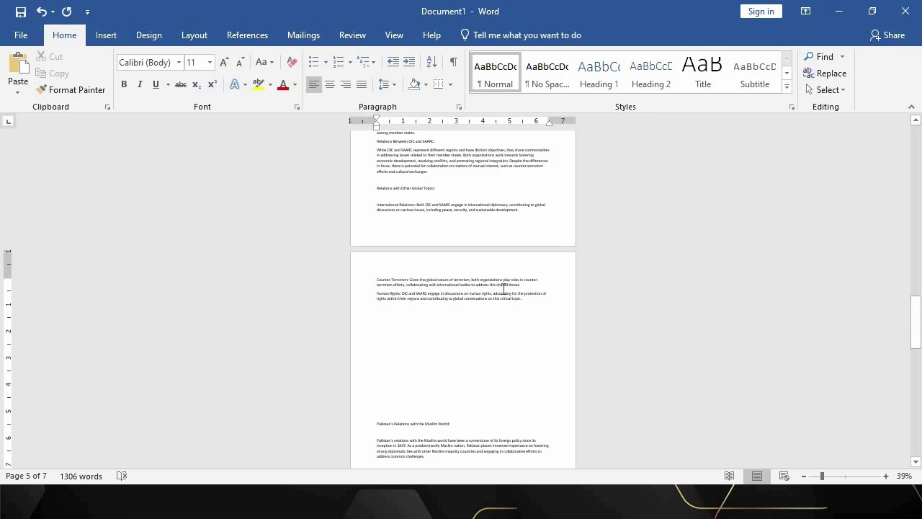
ctrl+scroll(502, 286, up, 2)
ctrl+scroll(503, 288, up, 3)
ctrl+scroll(502, 288, up, 2)
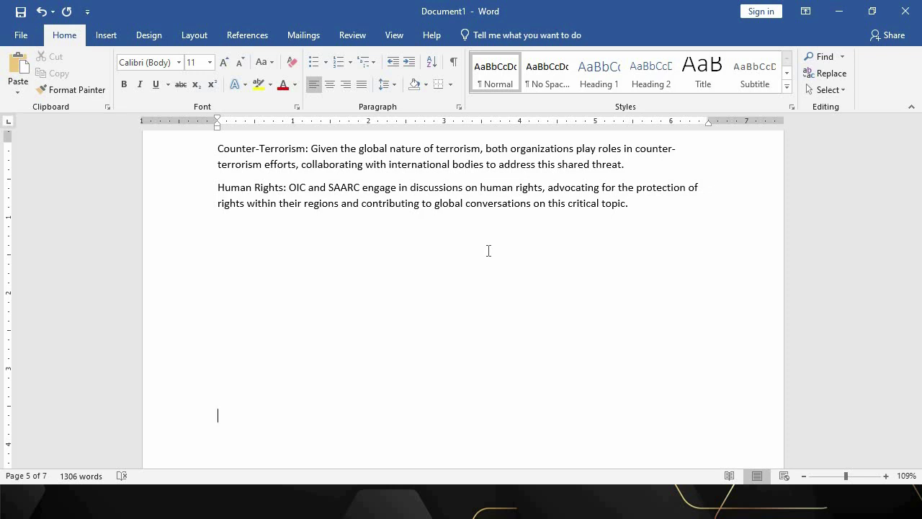
click(872, 11)
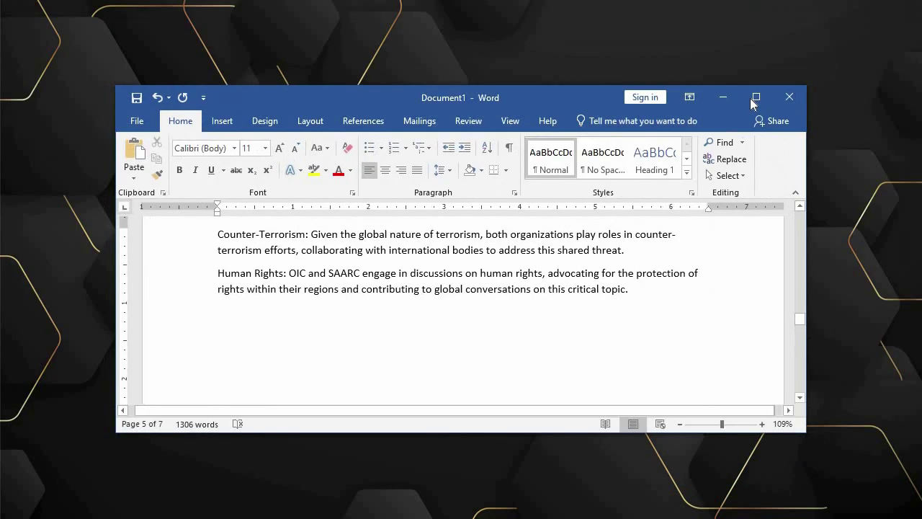
click(739, 97)
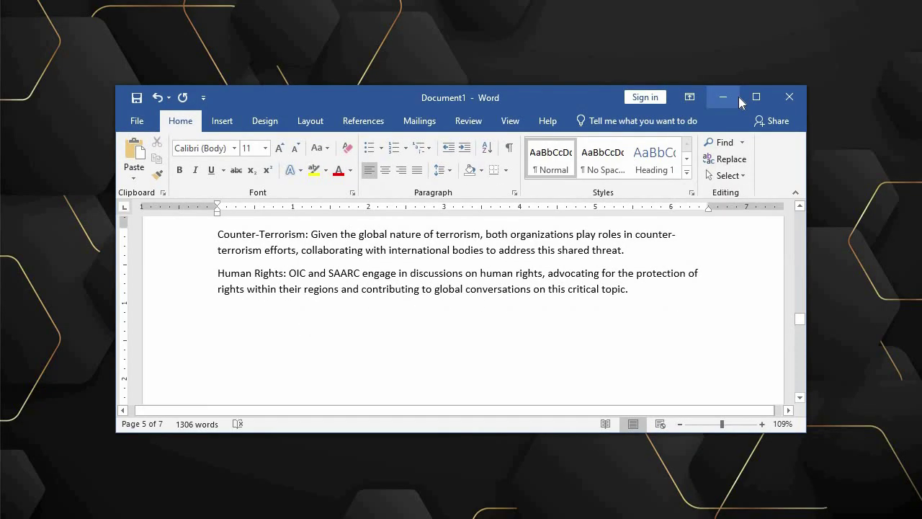